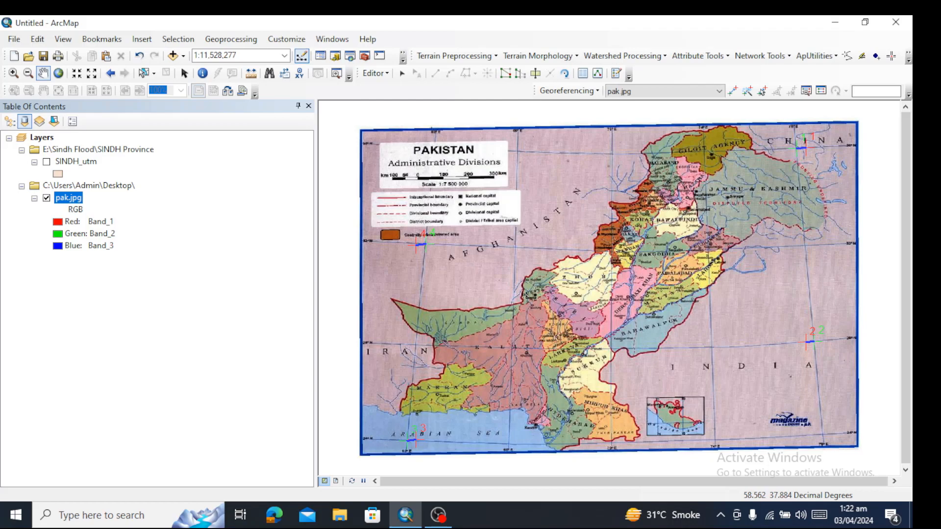
# - Check the XY coordinate system of the pak.jpg raster in its source properties, leaving the properties unmodified
pyautogui.click(76, 161)
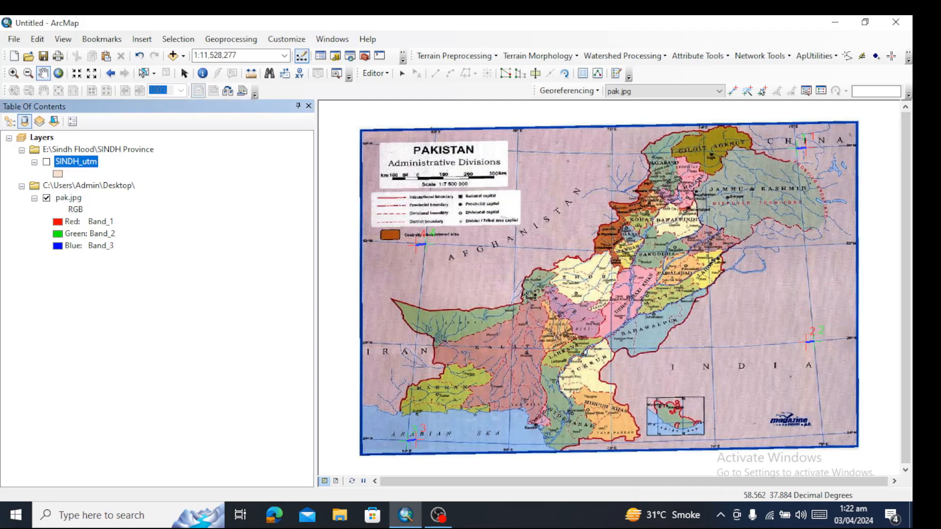
pyautogui.click(69, 198)
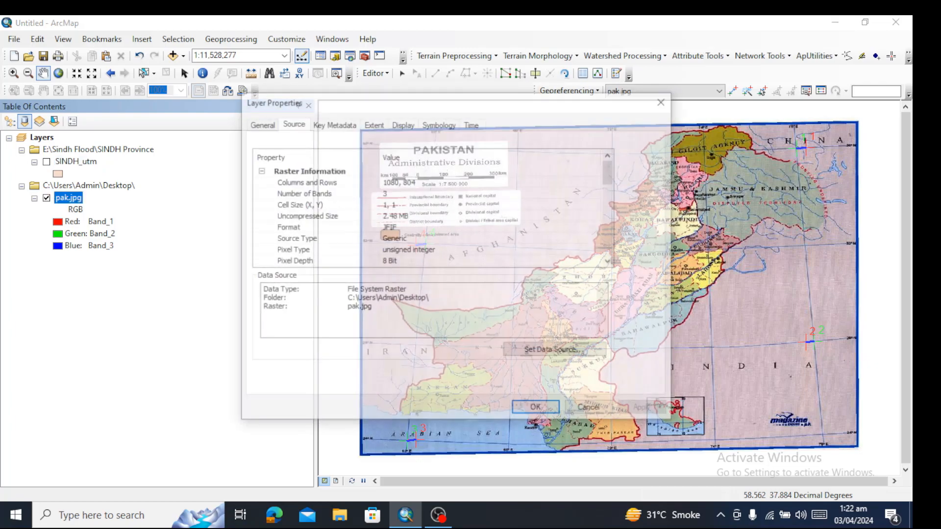
pyautogui.moveTo(611, 172); pyautogui.dragTo(610, 229)
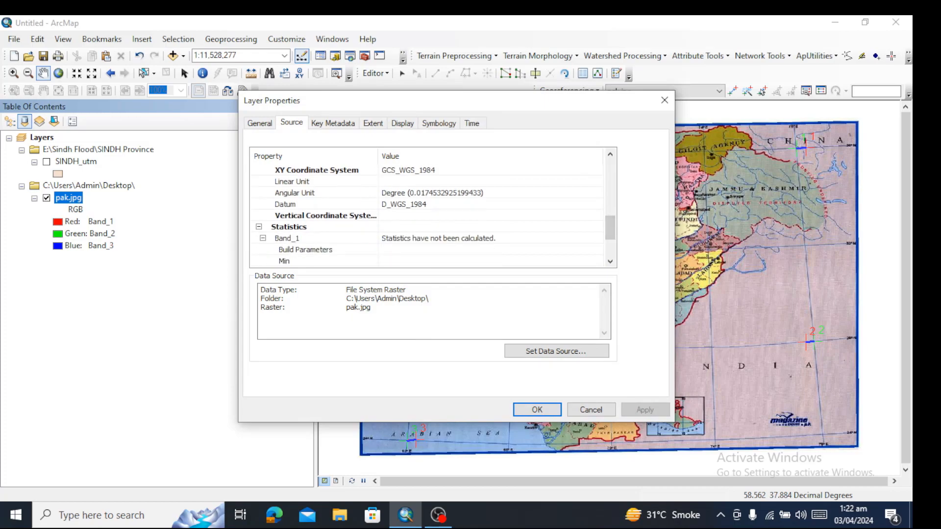
pyautogui.click(408, 170)
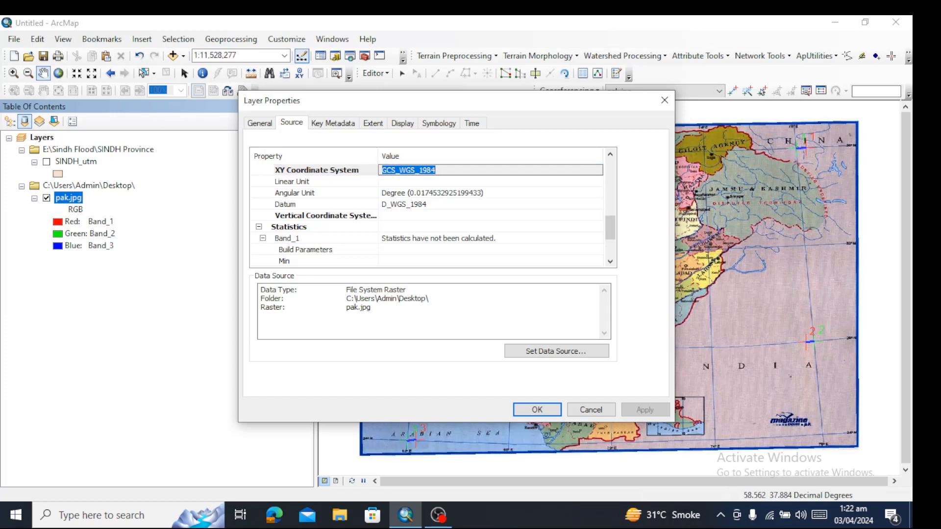
pyautogui.click(591, 410)
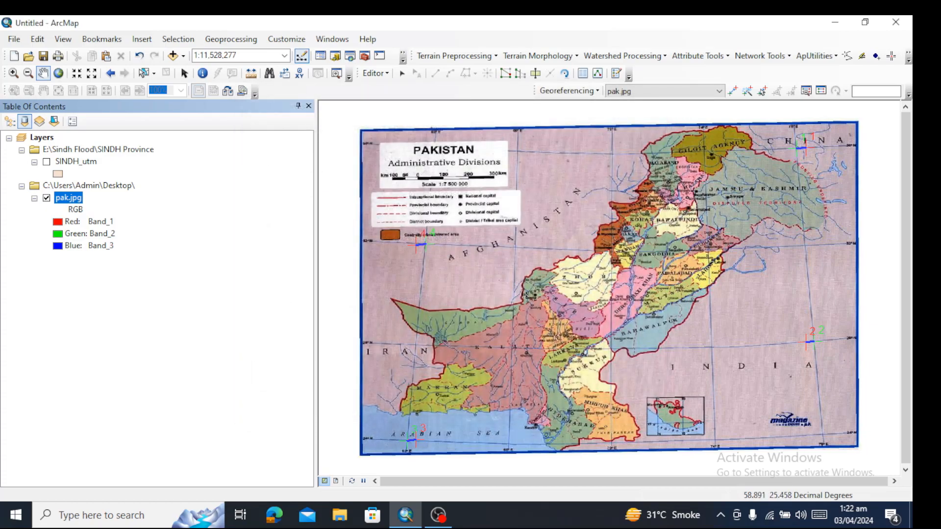
# - Check the projected coordinate system of the SINDH_utm layer in its source properties
pyautogui.doubleClick(76, 162)
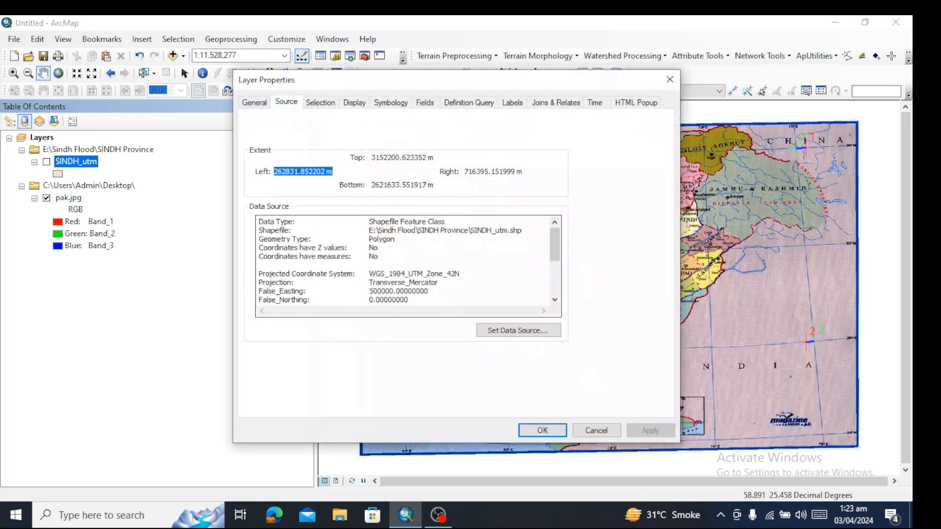
pyautogui.moveTo(369, 274); pyautogui.dragTo(461, 274)
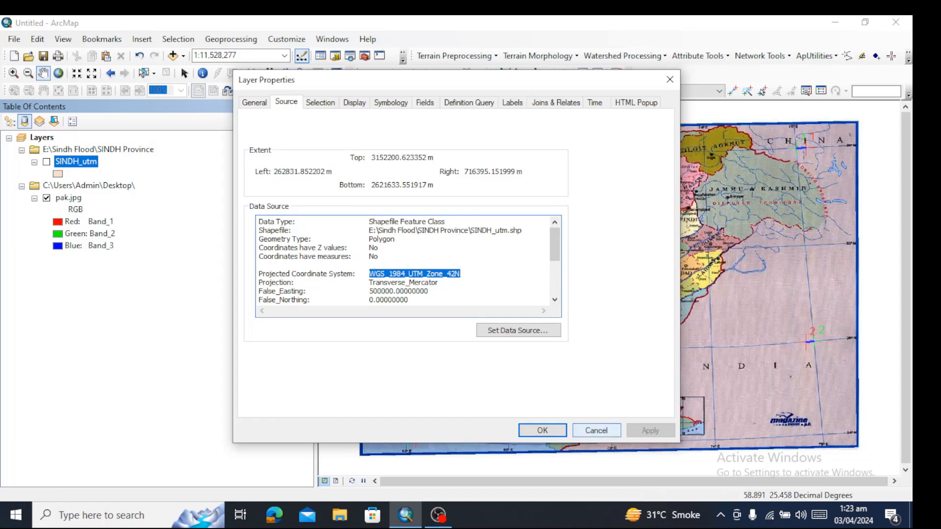
pyautogui.click(596, 430)
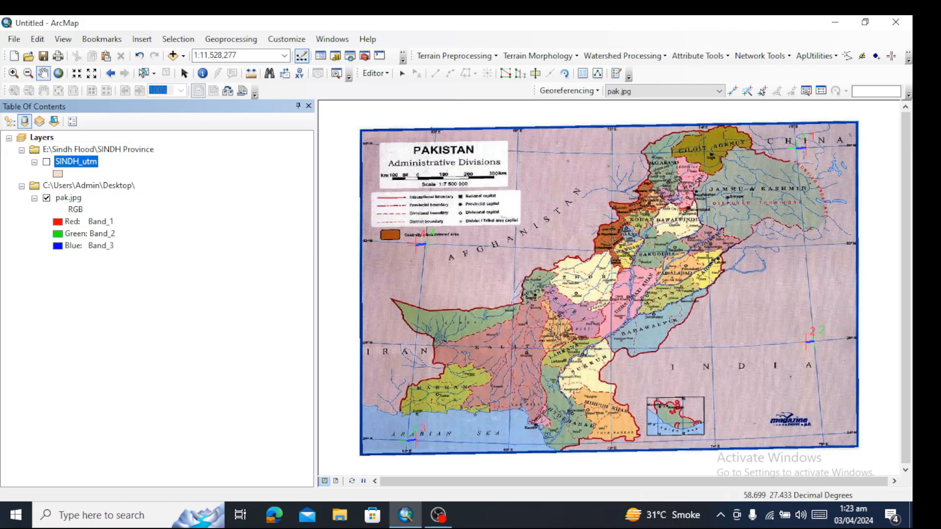
pyautogui.click(68, 198)
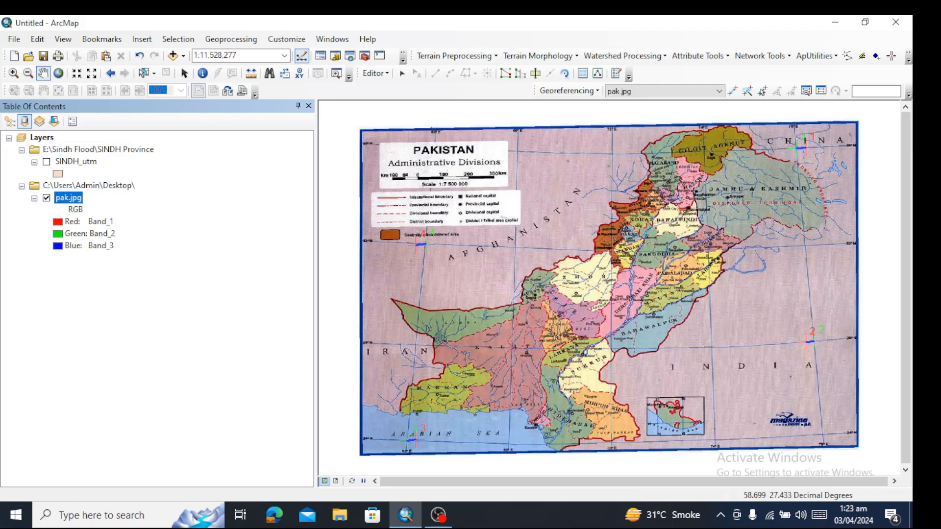
pyautogui.click(76, 161)
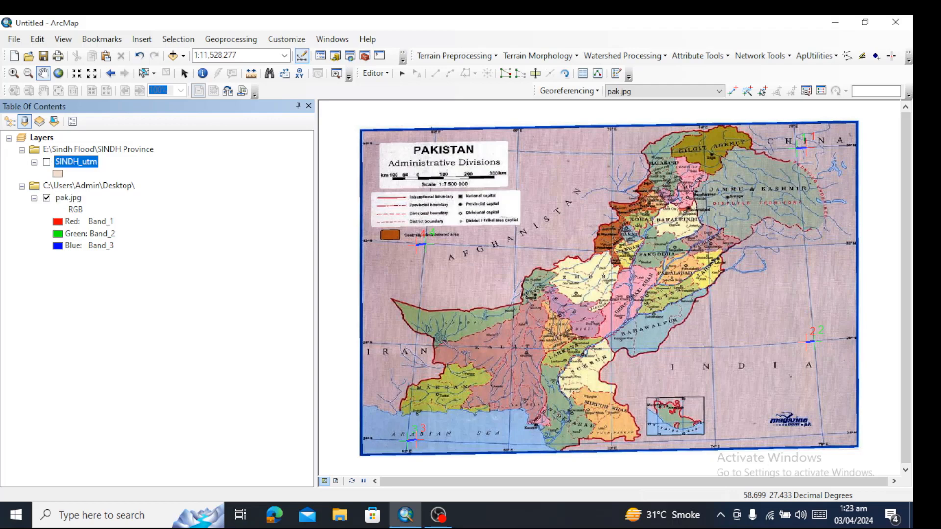
pyautogui.click(68, 198)
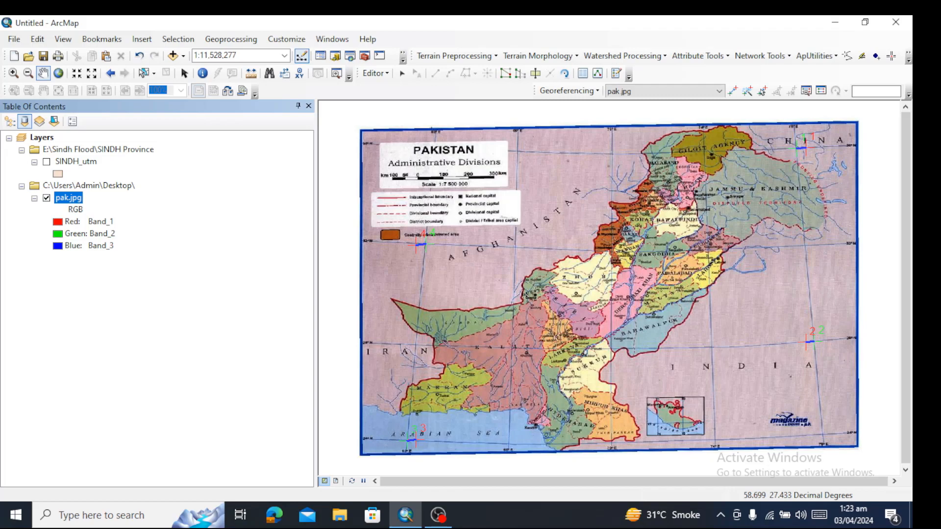
pyautogui.click(76, 162)
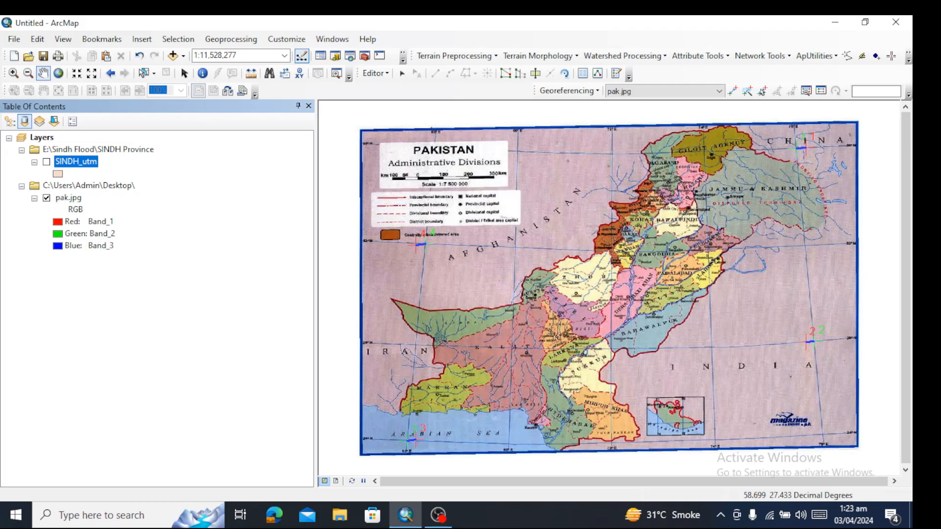
pyautogui.click(68, 198)
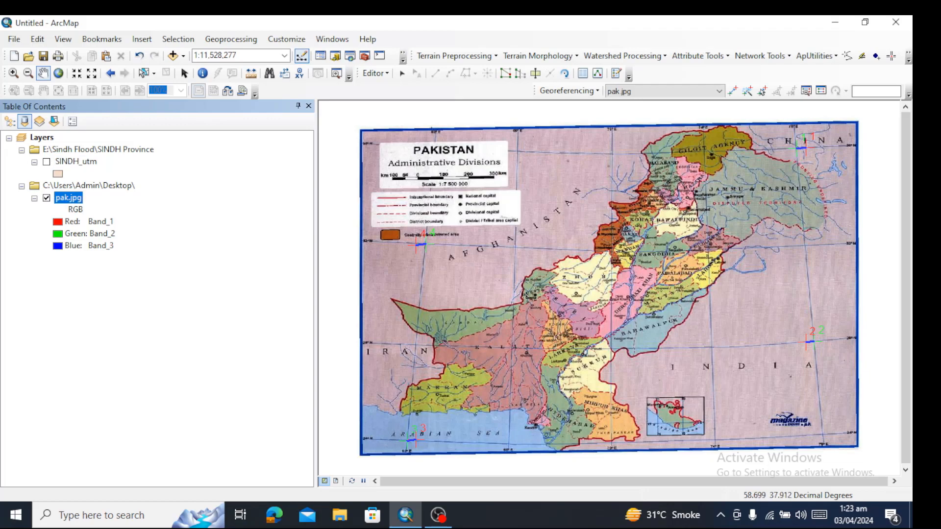
# - Search for "project raster", open the Project Raster tool and set pak.jpg as the input raster
pyautogui.hotkey('ctrl', 'f')
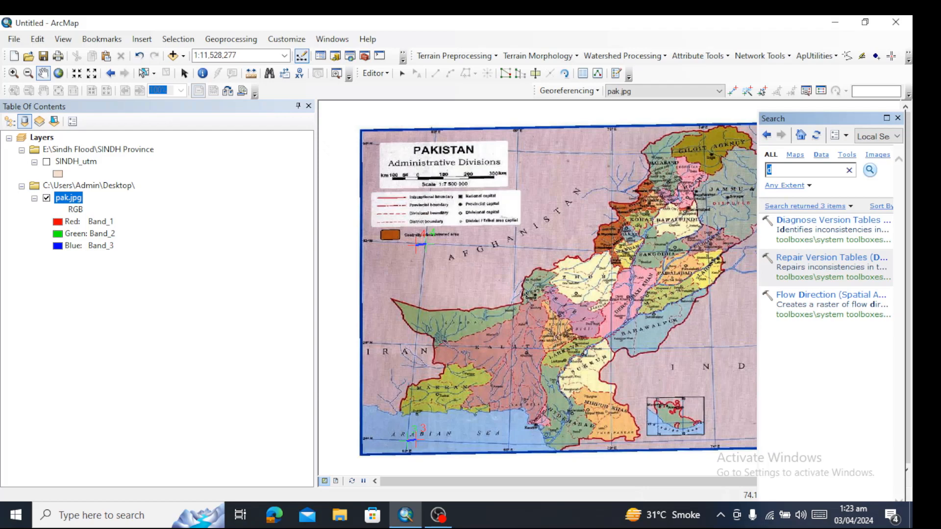
pyautogui.write('project raster')
pyautogui.press('Return')
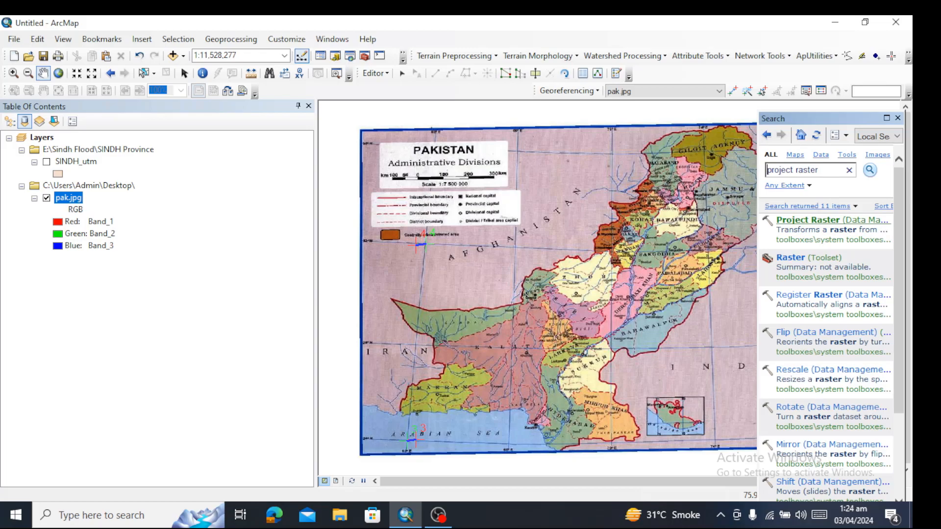
pyautogui.click(807, 220)
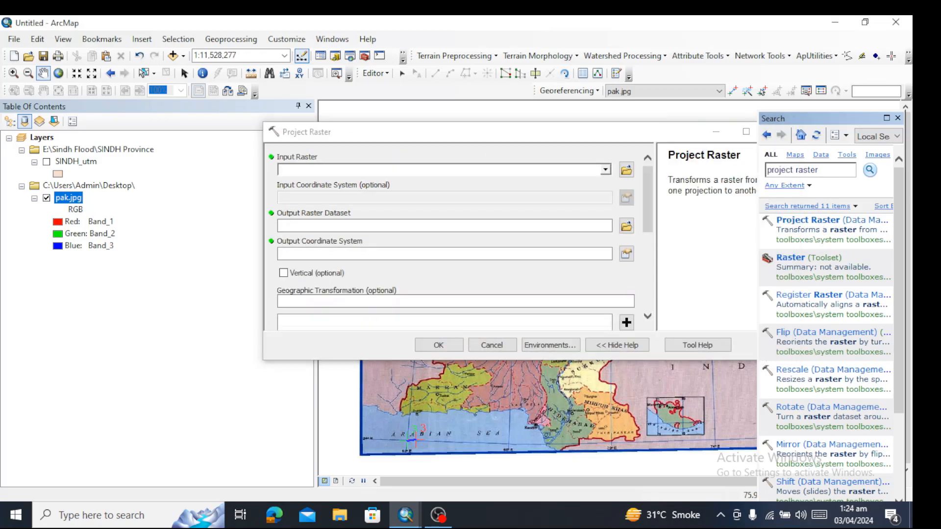
pyautogui.click(606, 169)
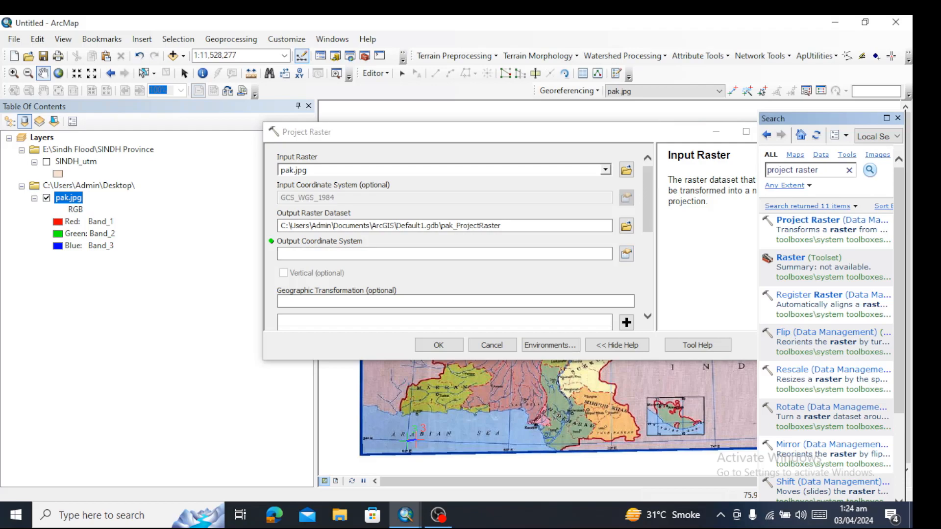
# - Set the output coordinate system to WGS 1984 UTM Zone 42N from the projected UTM systems for the northern hemisphere
pyautogui.click(626, 253)
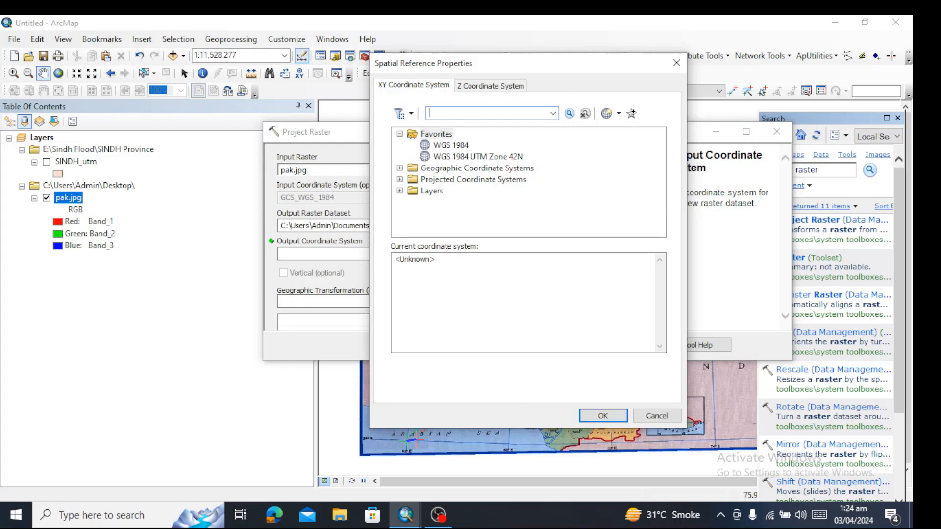
pyautogui.click(400, 179)
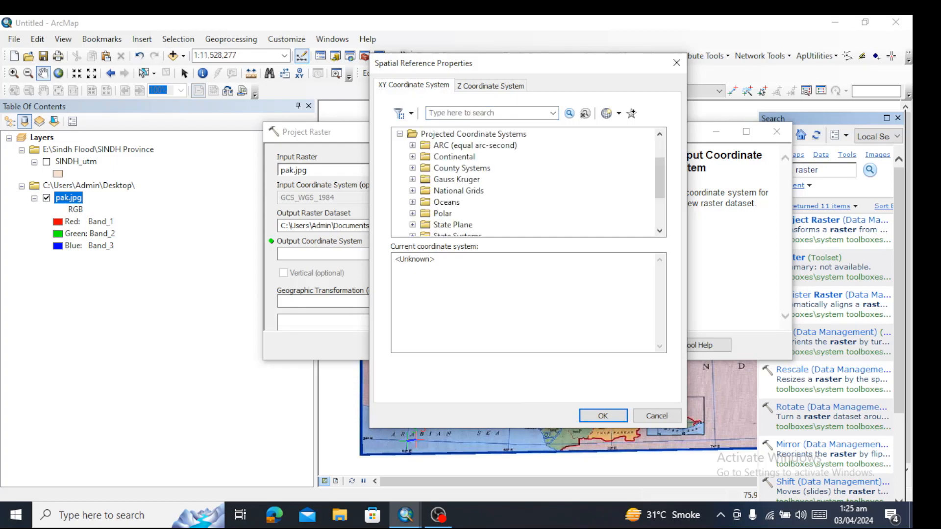
pyautogui.scroll(-3, 524, 181)
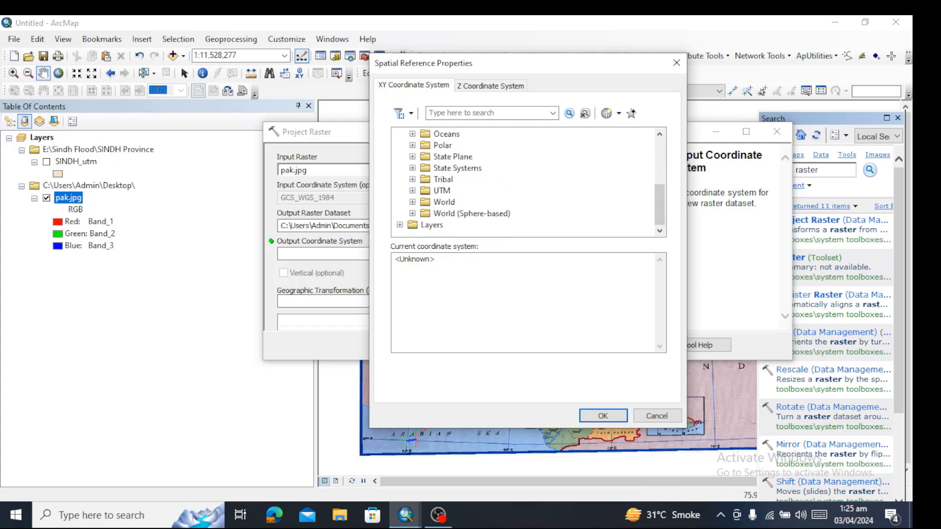
pyautogui.click(413, 191)
pyautogui.scroll(-3, 524, 181)
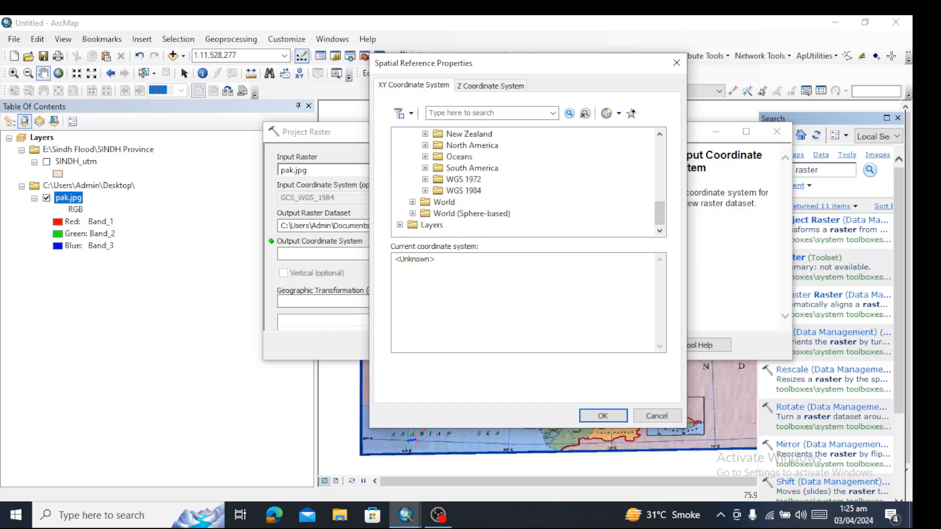
pyautogui.click(426, 191)
pyautogui.click(438, 202)
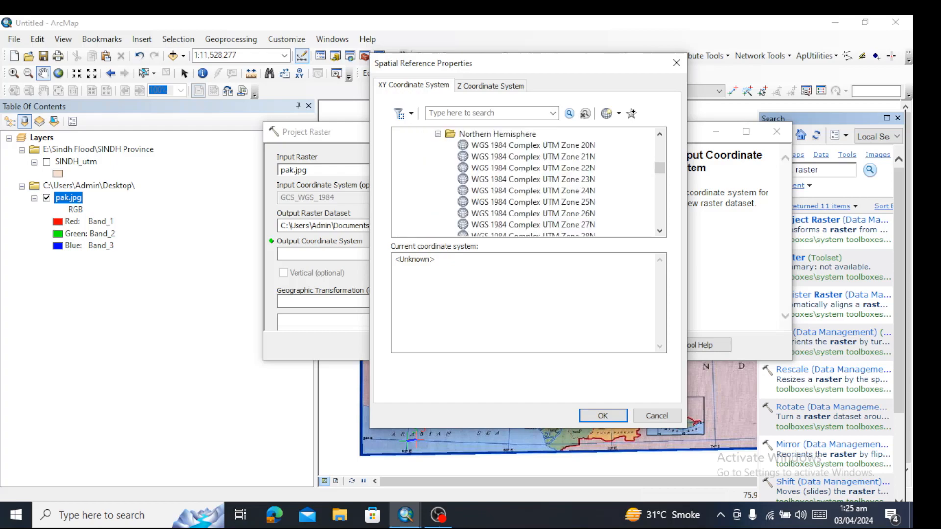
pyautogui.moveTo(660, 168); pyautogui.dragTo(660, 208)
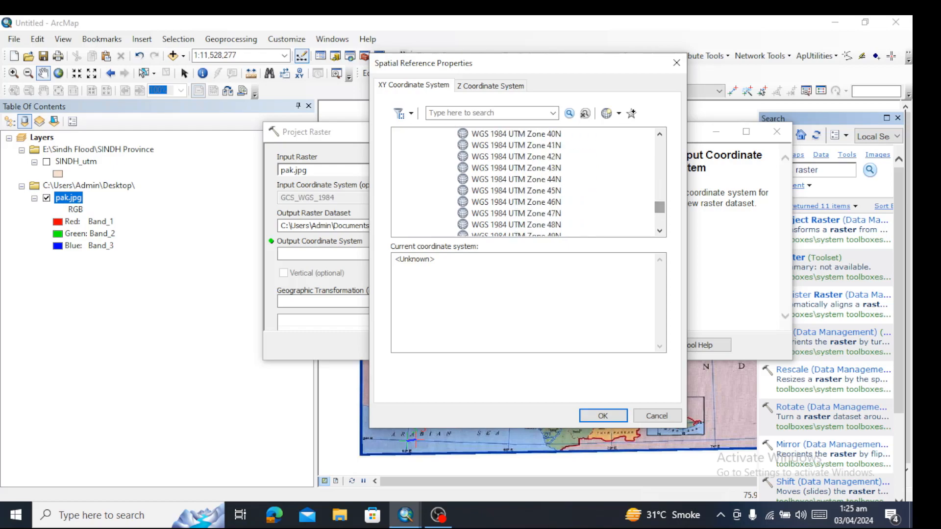
pyautogui.click(516, 156)
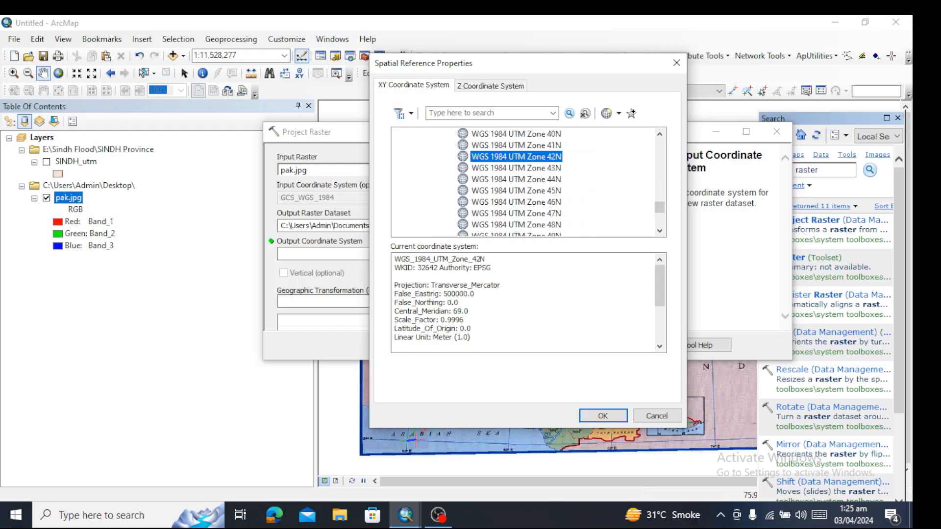
pyautogui.click(602, 416)
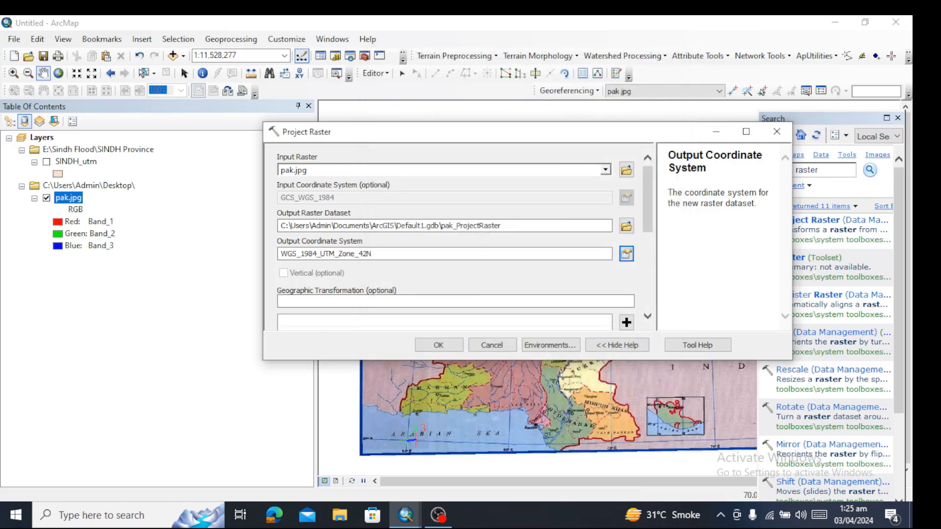
# - Review the remaining Project Raster parameters, run the tool on pak.jpg and dismiss its completion report
pyautogui.scroll(-5, 456, 235)
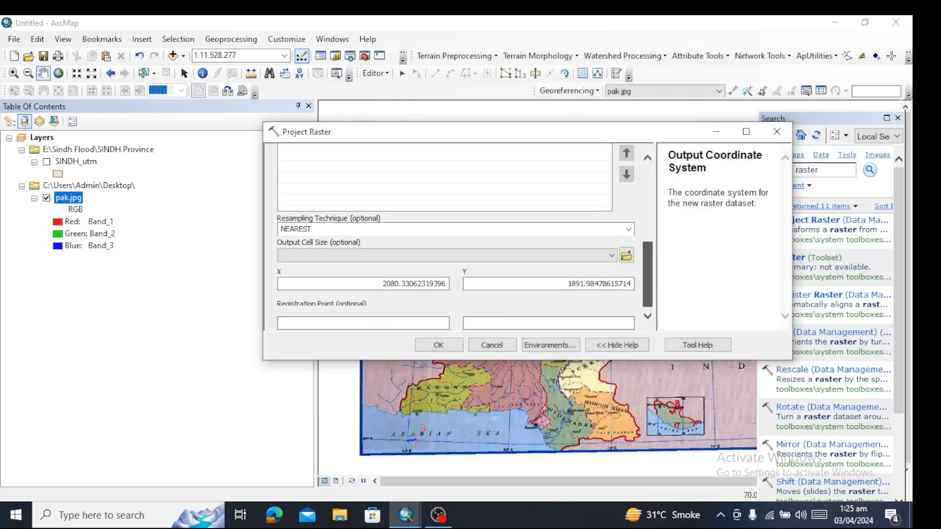
pyautogui.scroll(3, 456, 235)
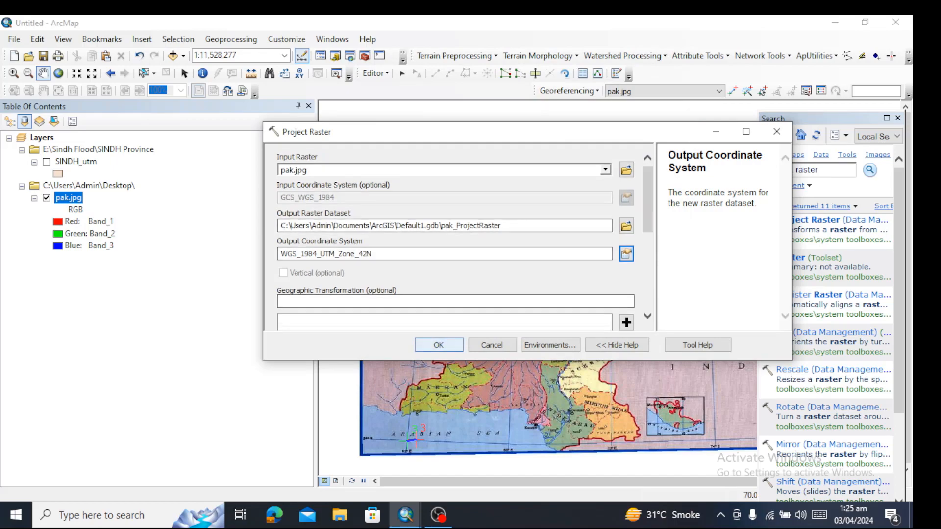
pyautogui.press('Return')
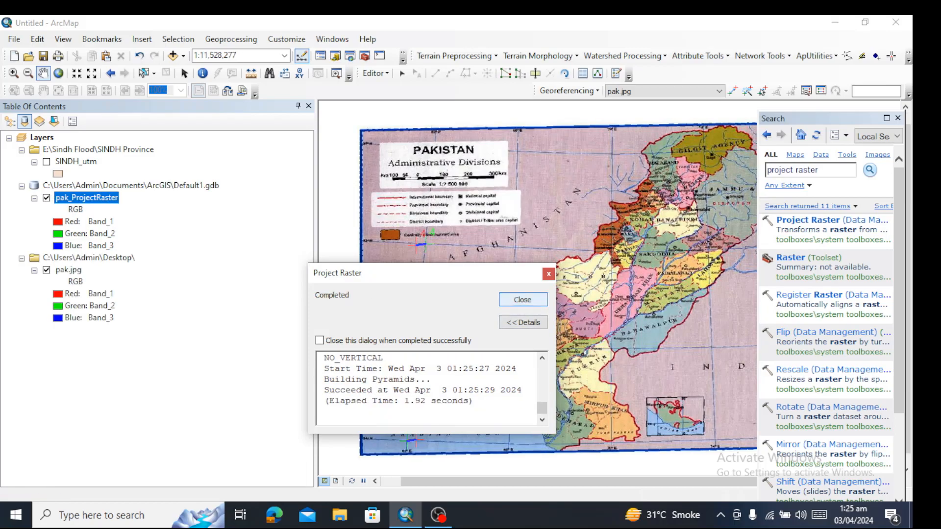
pyautogui.press('Return')
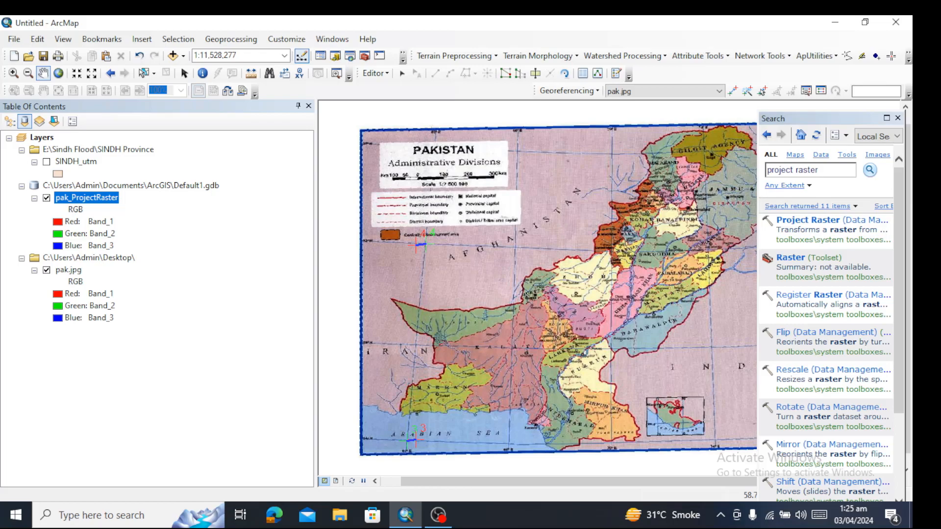
# - Check the XY coordinate system and linear unit of the pak_ProjectRaster layer in its source properties
pyautogui.rightClick(87, 198)
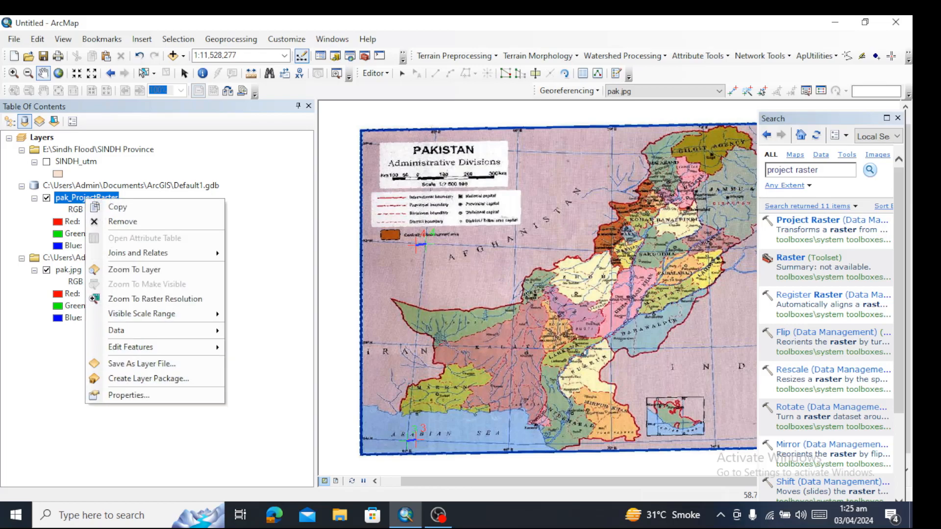
pyautogui.click(128, 395)
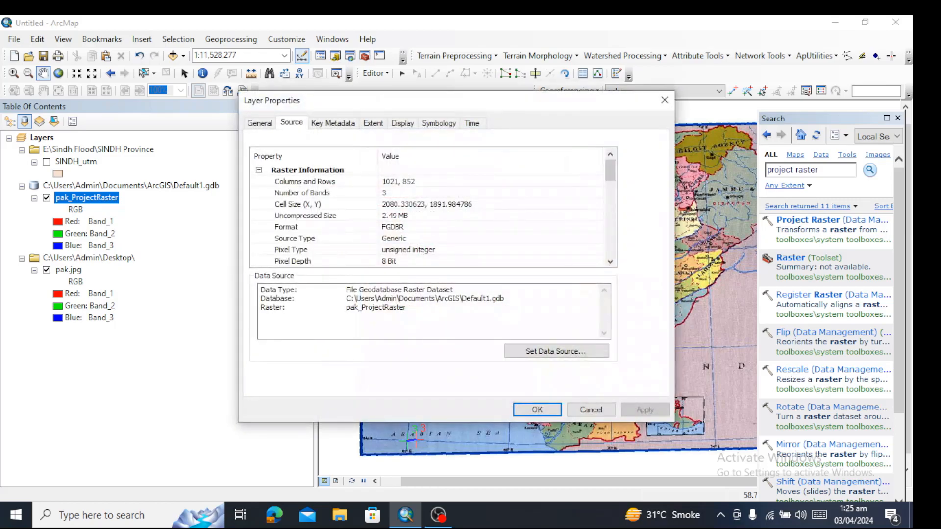
pyautogui.scroll(-4, 610, 176)
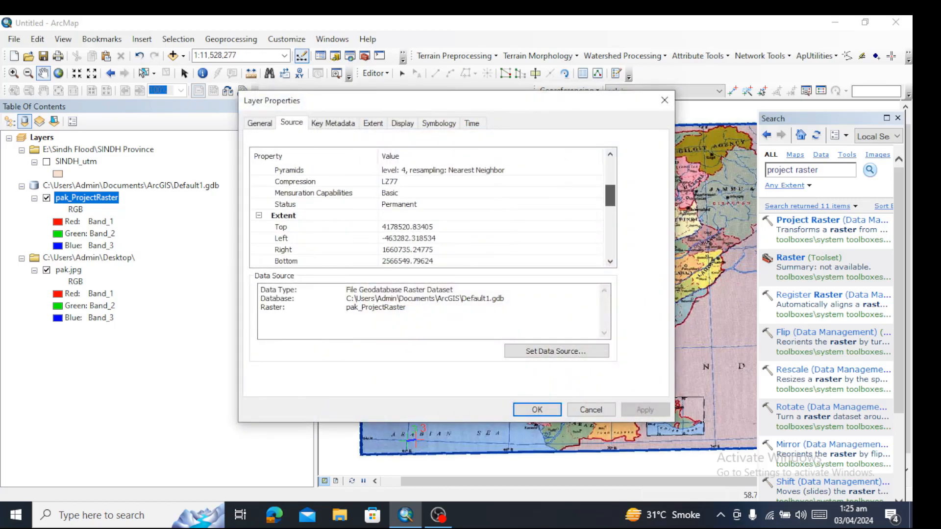
pyautogui.scroll(-3, 610, 206)
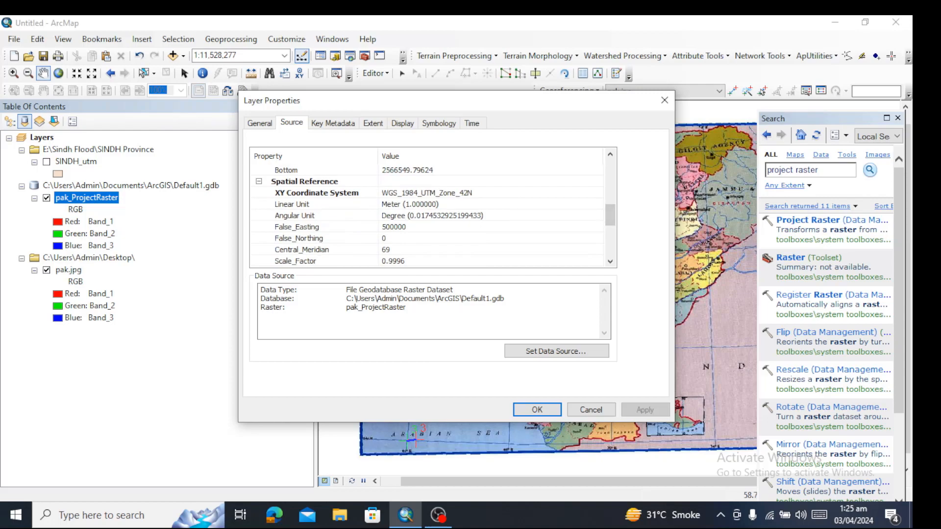
pyautogui.click(411, 204)
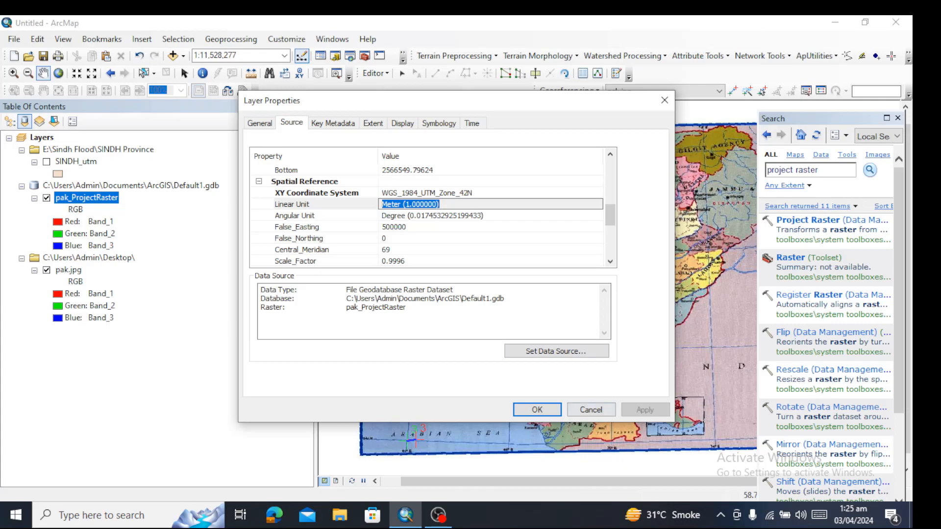
pyautogui.click(591, 411)
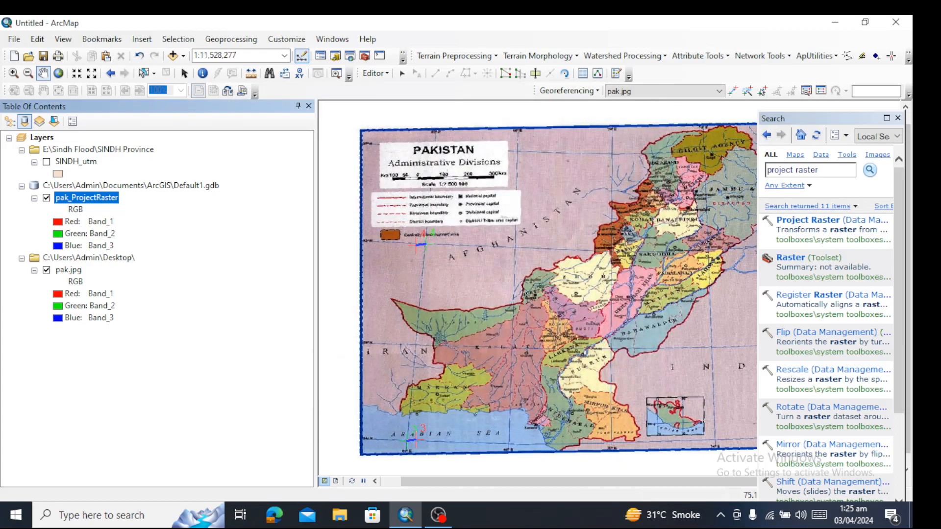
# - Close the search window and check the projected coordinate system of the SINDH_utm layer in its source properties
pyautogui.click(898, 118)
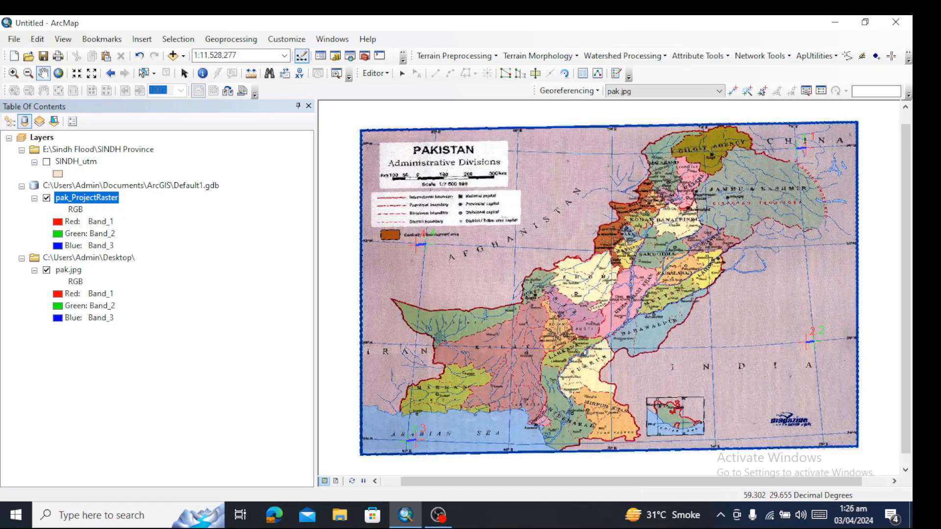
pyautogui.doubleClick(76, 162)
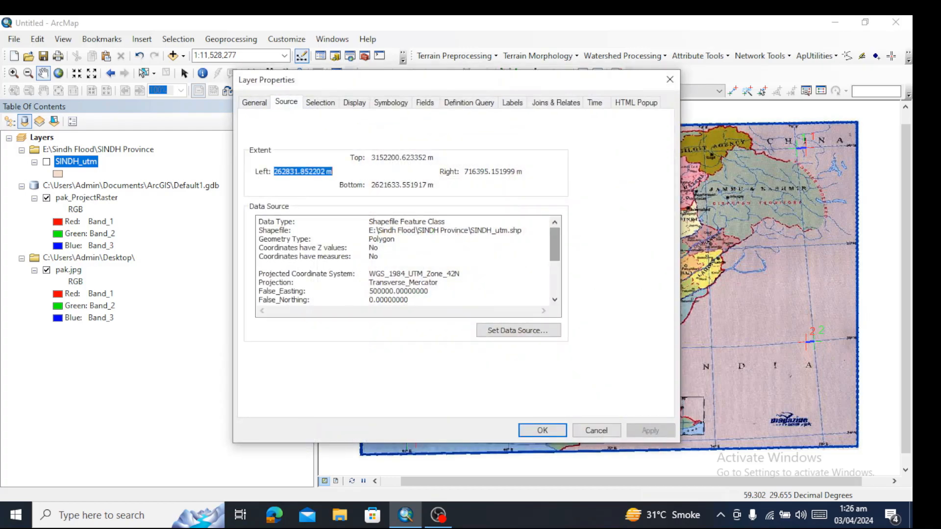
pyautogui.scroll(-3, 402, 260)
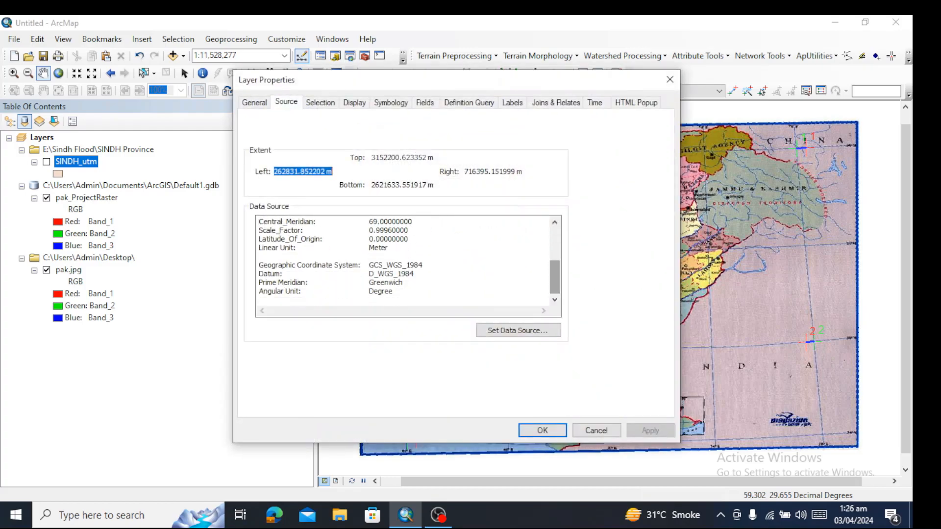
pyautogui.scroll(3, 402, 260)
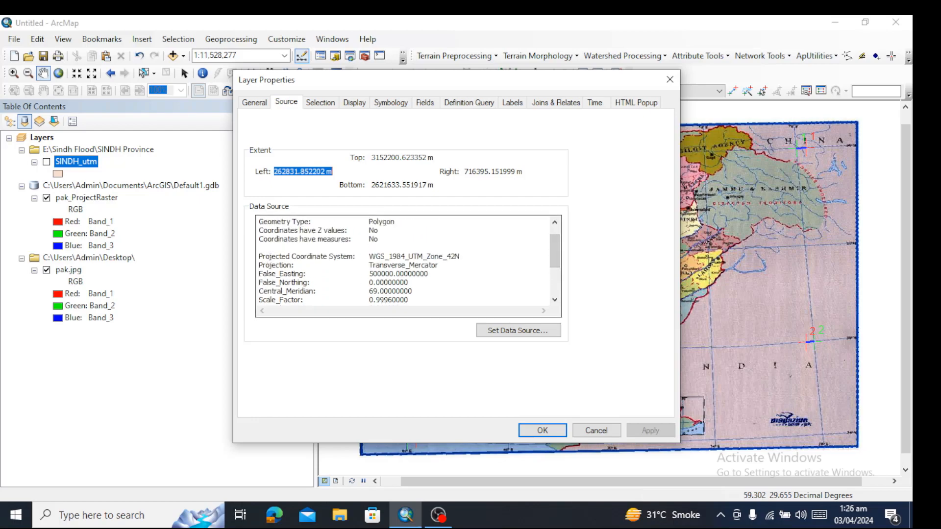
pyautogui.moveTo(369, 257); pyautogui.dragTo(460, 256)
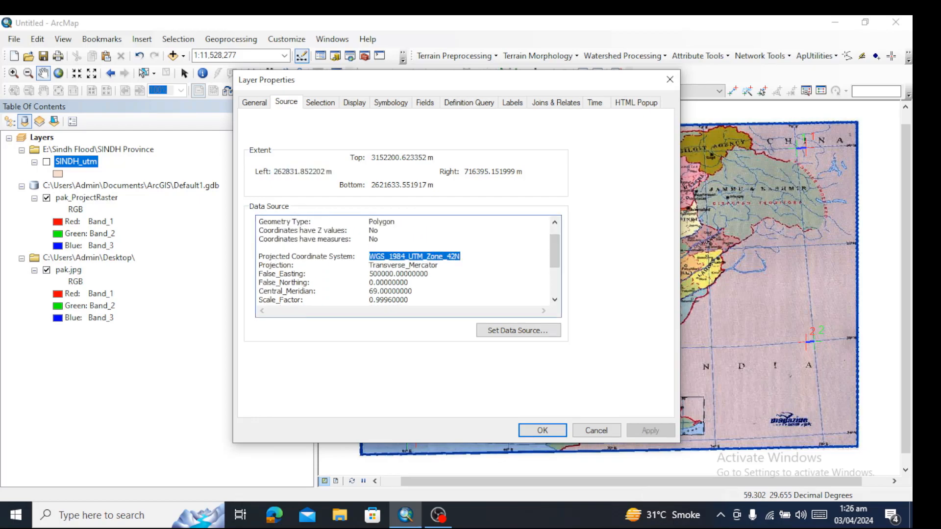
pyautogui.click(596, 430)
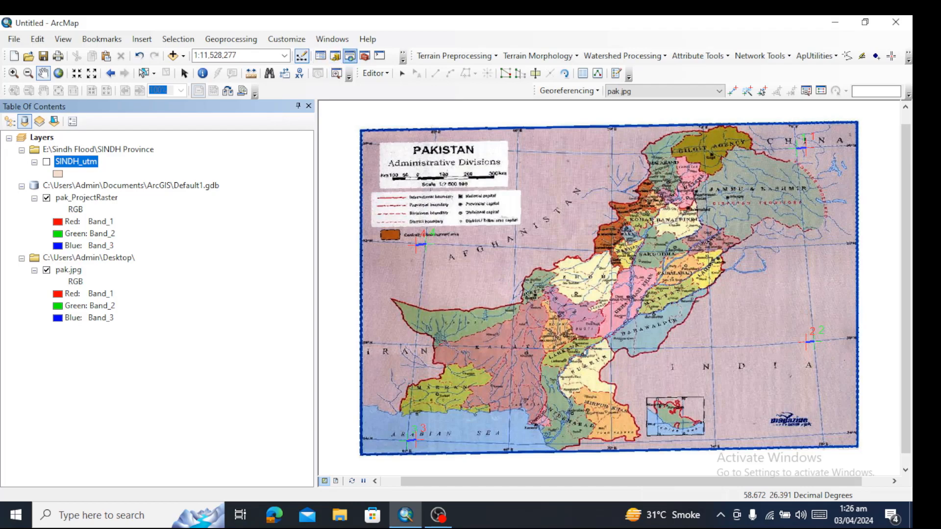
# - Search for "project", open the Project (Data Management) tool and set SINDH_utm as the input dataset
pyautogui.click(350, 56)
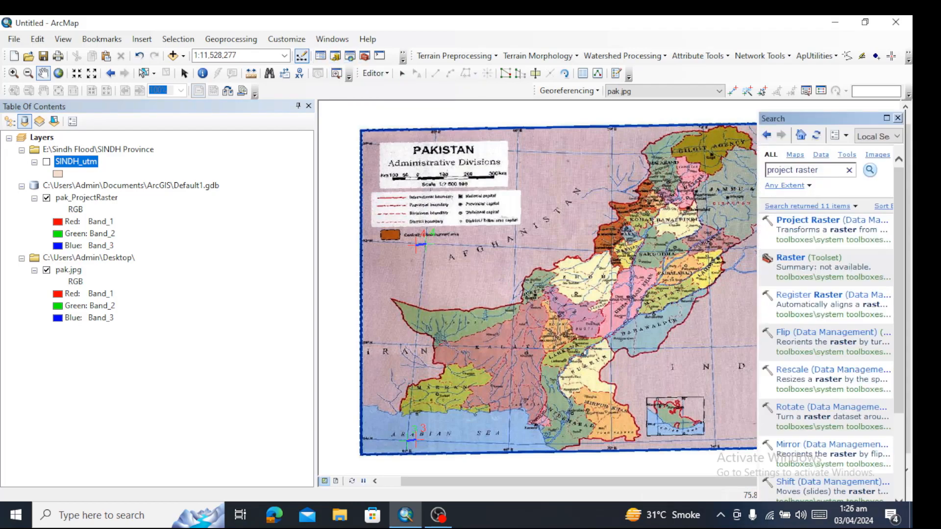
pyautogui.moveTo(819, 170); pyautogui.dragTo(796, 170)
pyautogui.press('BackSpace')
pyautogui.press('Return')
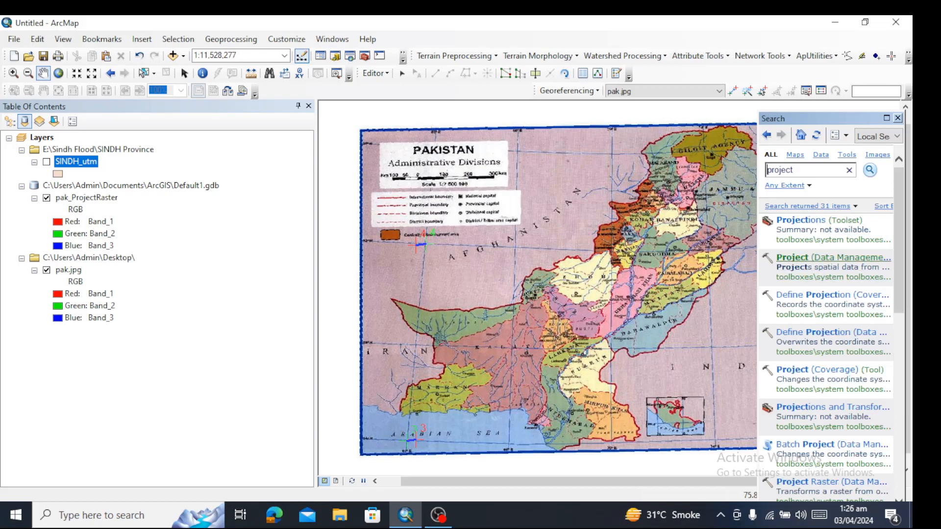
pyautogui.click(793, 257)
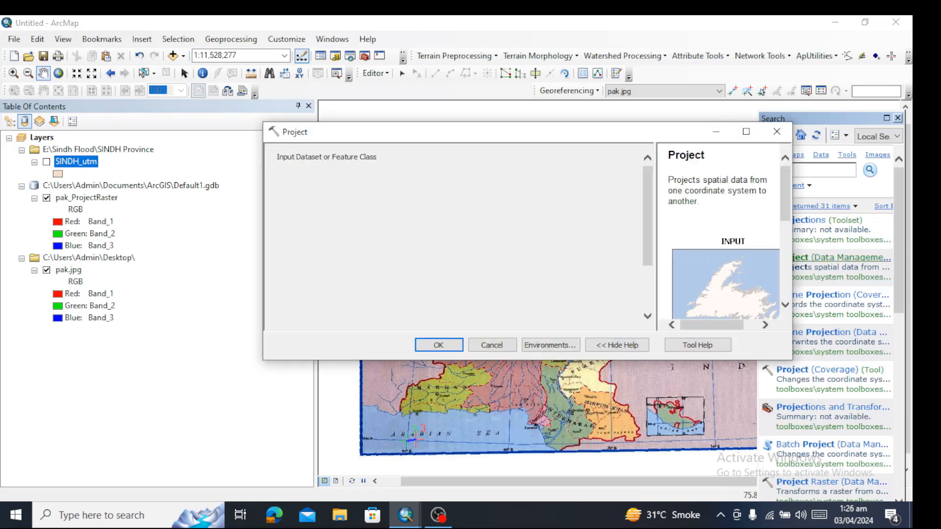
pyautogui.click(605, 170)
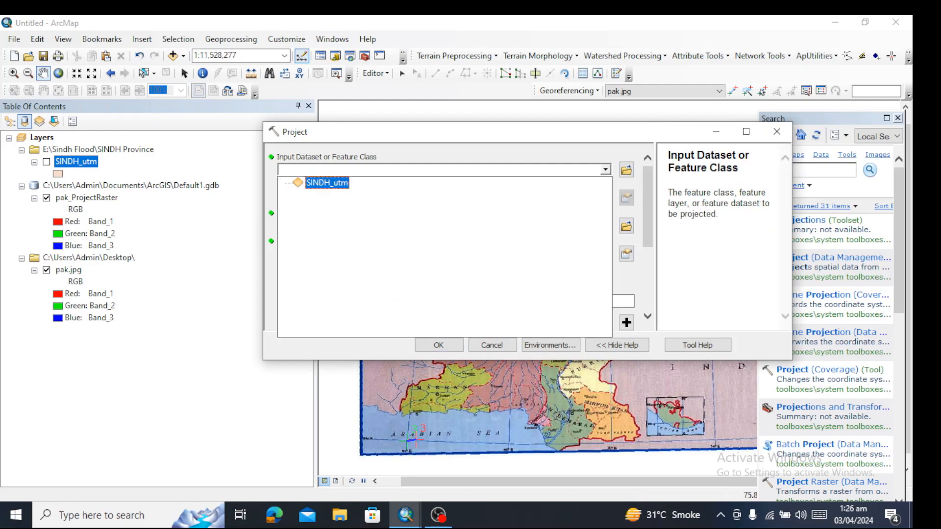
pyautogui.click(327, 182)
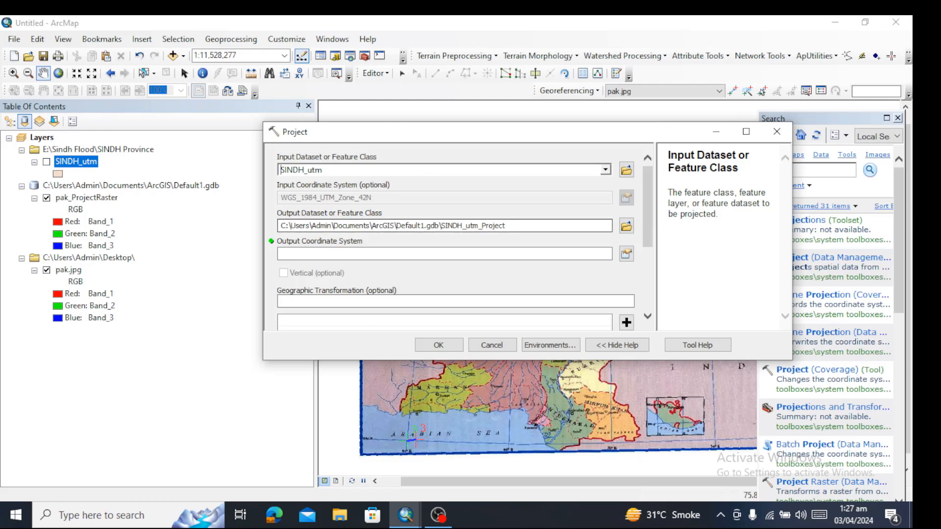
# - Set the output coordinate system to WGS 1984 from the World group of geographic coordinate systems
pyautogui.click(626, 254)
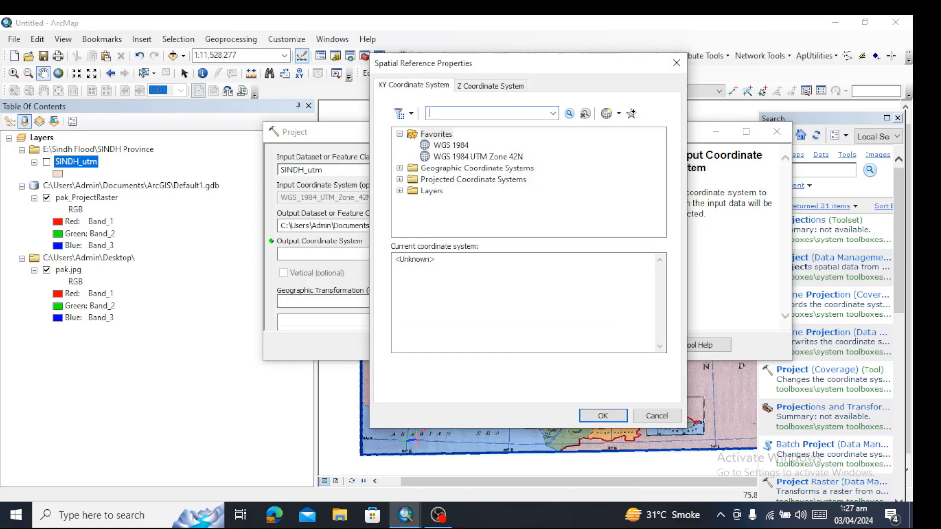
pyautogui.click(399, 168)
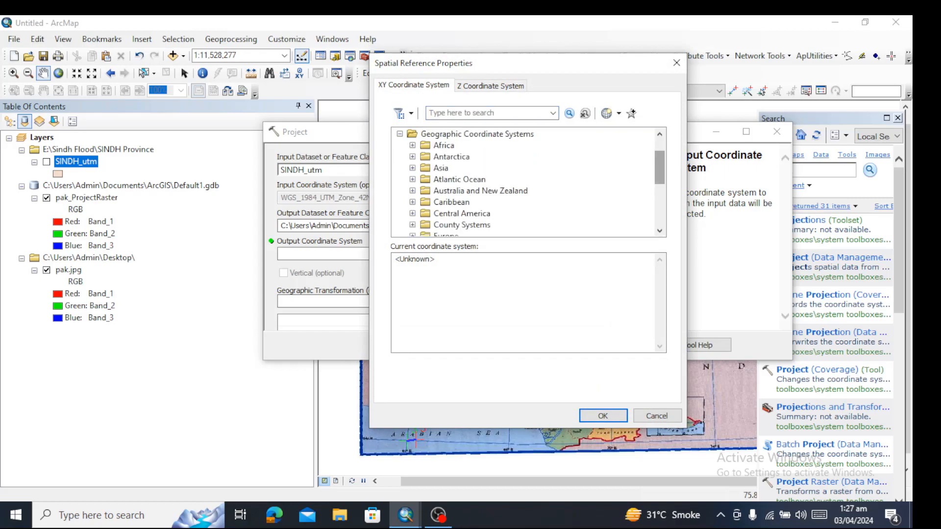
pyautogui.scroll(-3, 660, 176)
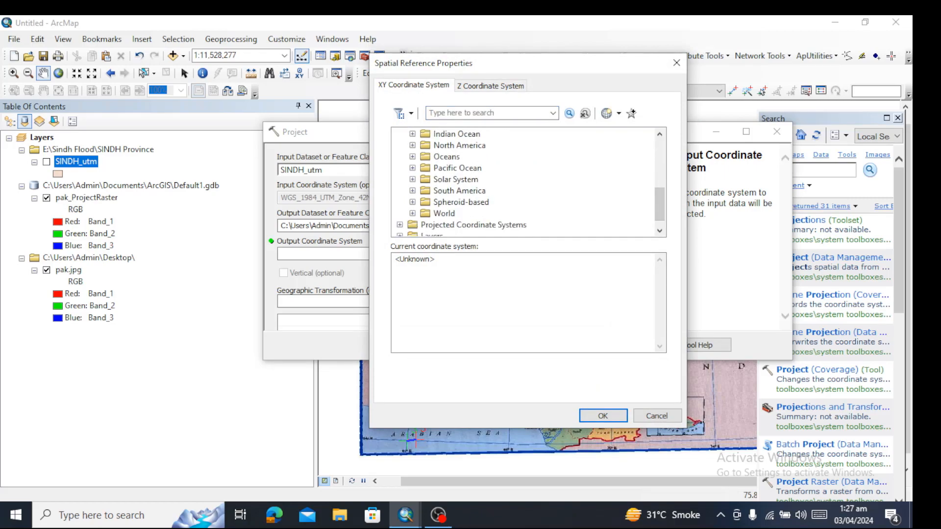
pyautogui.click(413, 214)
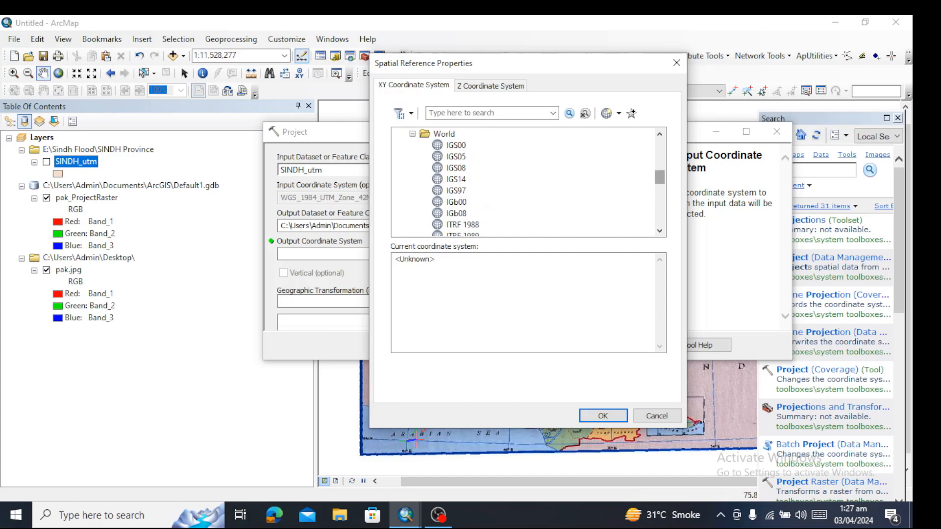
pyautogui.scroll(-4, 660, 189)
pyautogui.moveTo(659, 202); pyautogui.dragTo(659, 210)
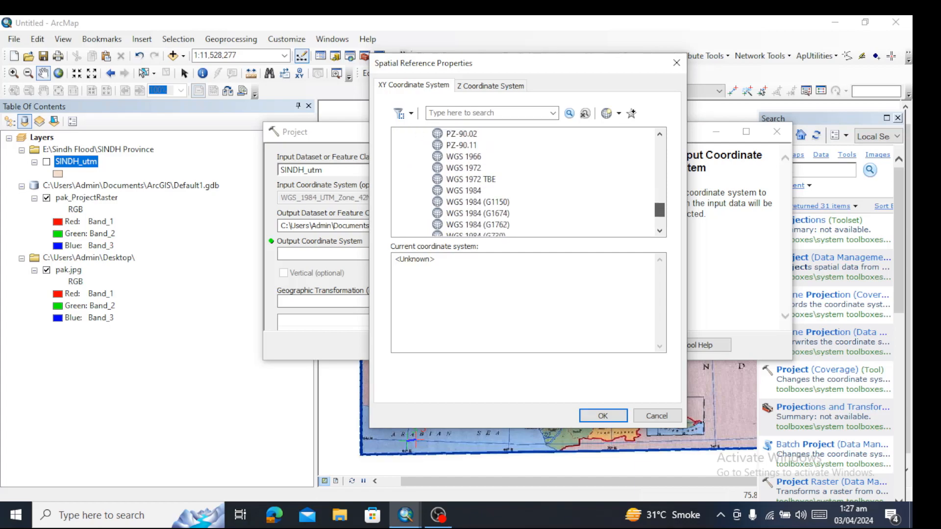
pyautogui.click(464, 191)
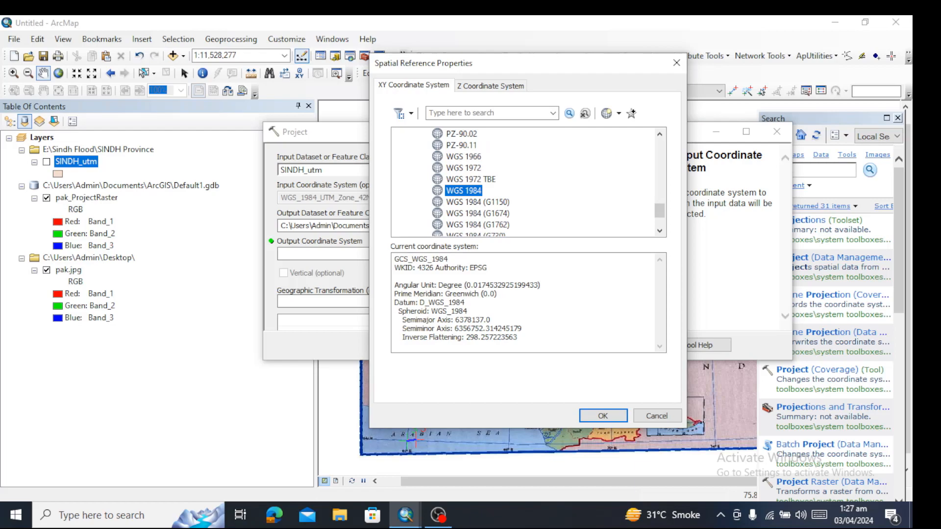
pyautogui.click(603, 416)
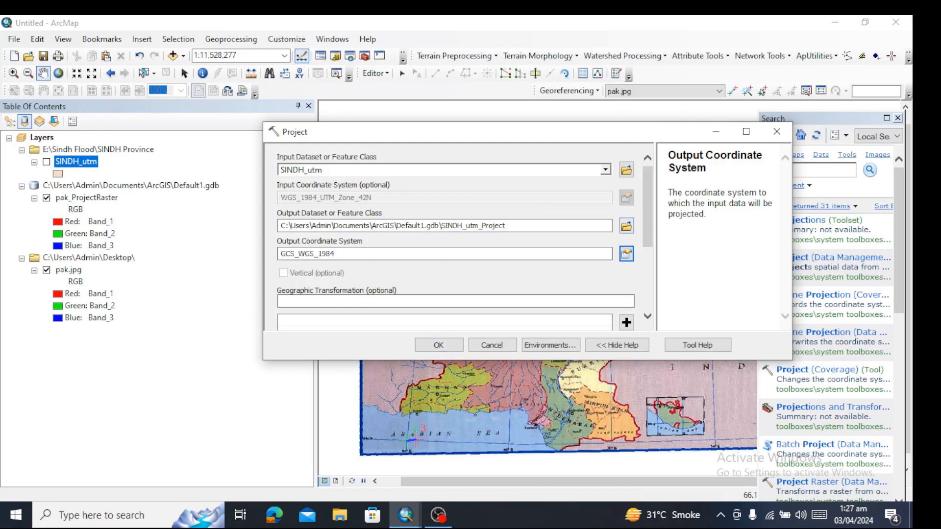
# - Run the Project tool on SINDH_utm with the remaining parameters at their defaults, and hide the pak_ProjectRaster layer
pyautogui.scroll(-3, 456, 235)
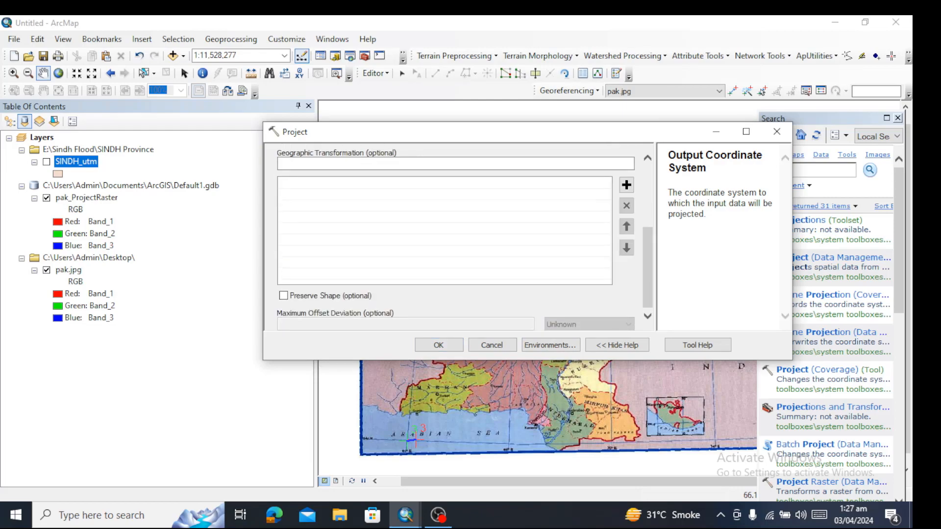
pyautogui.click(438, 346)
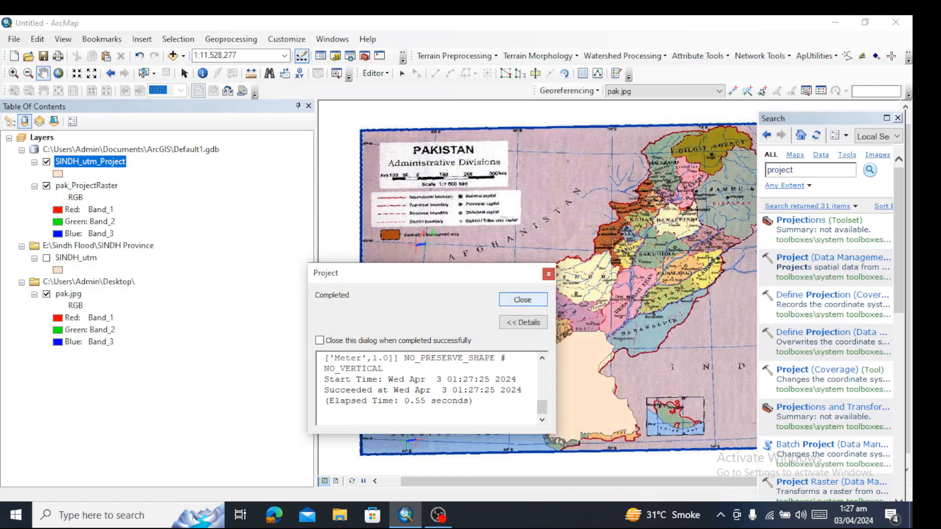
pyautogui.click(522, 299)
pyautogui.click(46, 186)
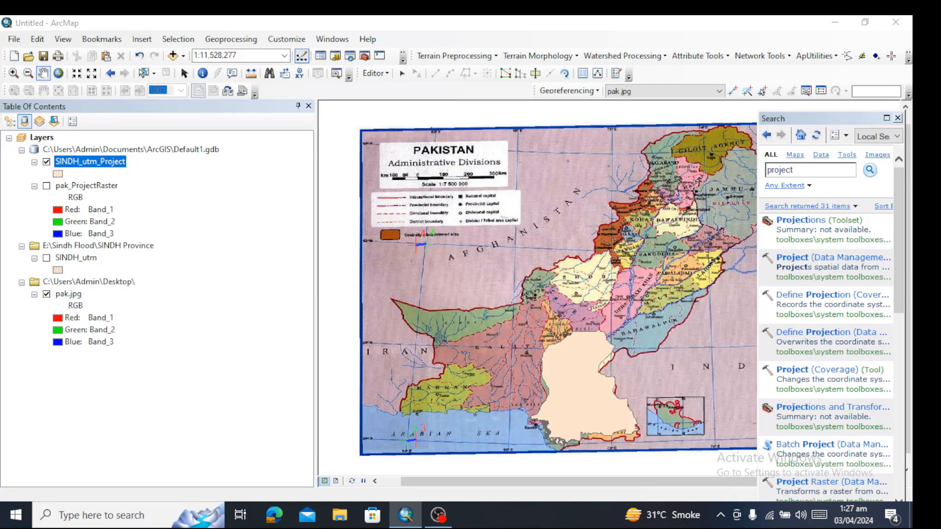
# - Check the geographic coordinate system of the SINDH_utm_Project layer in its source properties
pyautogui.scroll(-3, 406, 260)
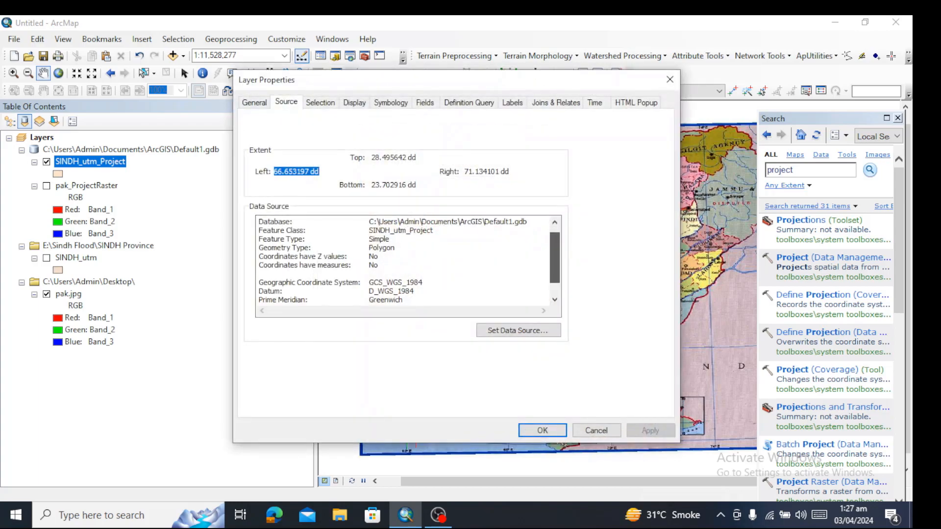
pyautogui.moveTo(370, 265); pyautogui.dragTo(419, 265)
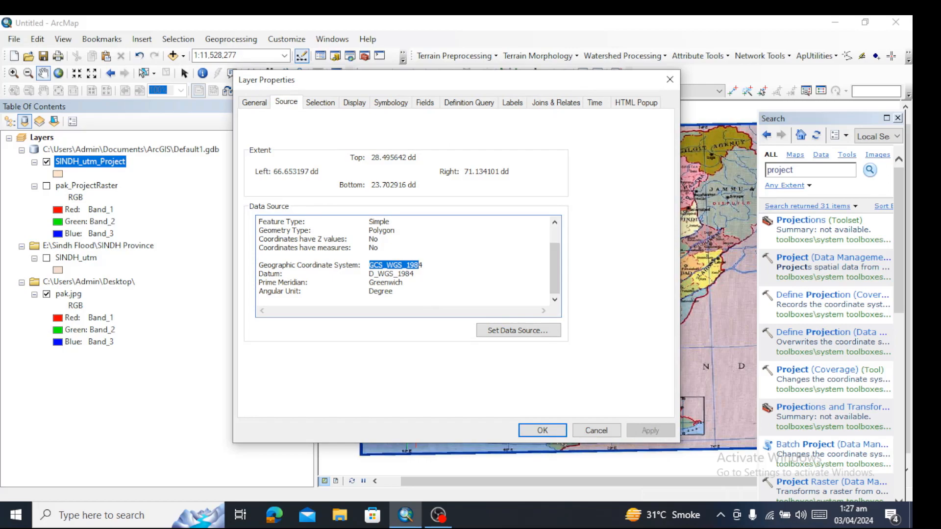
pyautogui.moveTo(259, 265); pyautogui.dragTo(359, 265)
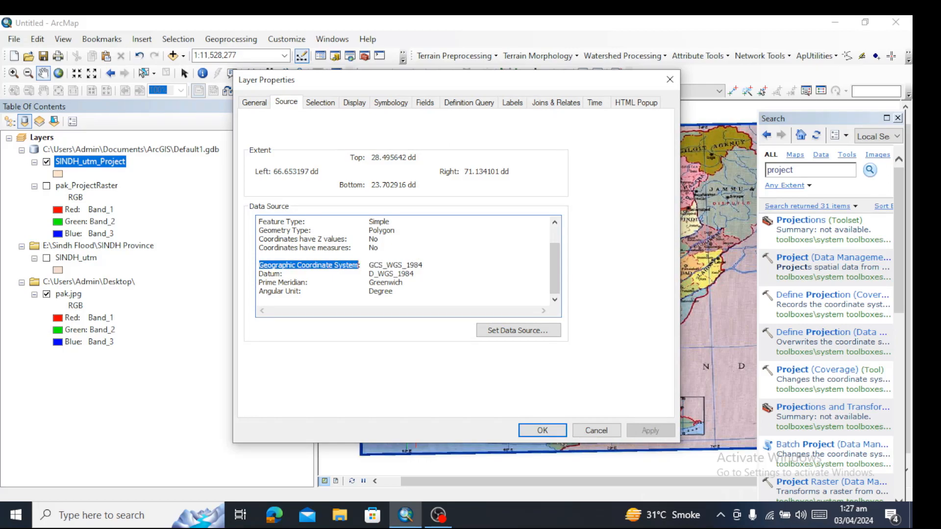
pyautogui.click(596, 430)
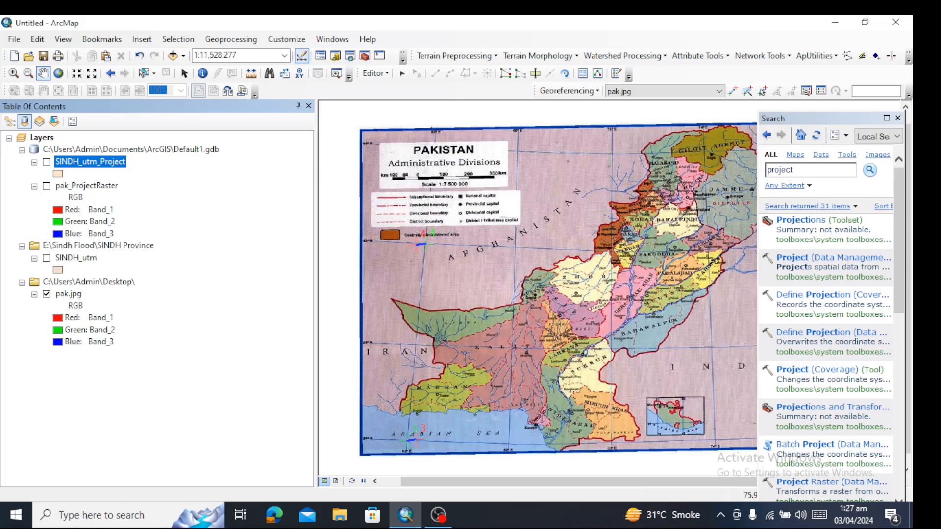
# - Widen the search results to read the full names of the Project tools, and narrow them again
pyautogui.click(803, 170)
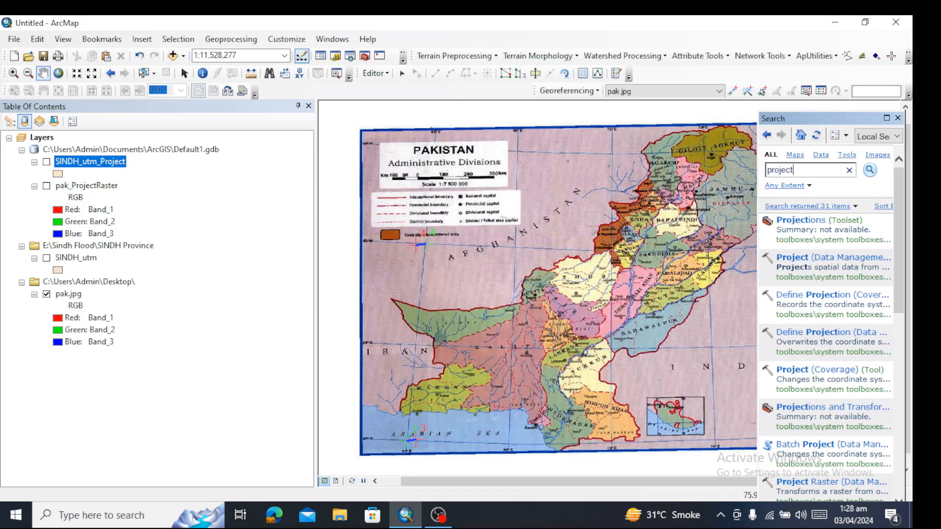
pyautogui.moveTo(758, 271); pyautogui.dragTo(647, 271)
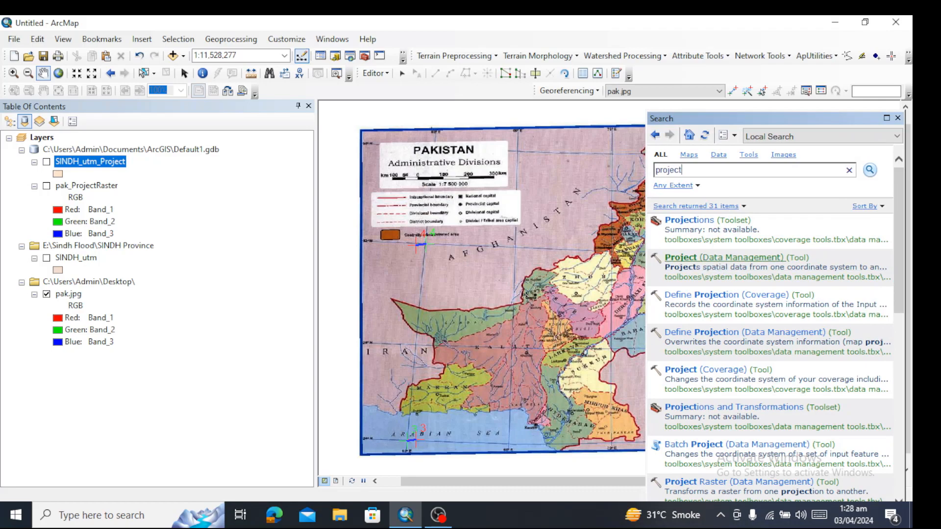
pyautogui.moveTo(646, 287); pyautogui.dragTo(736, 291)
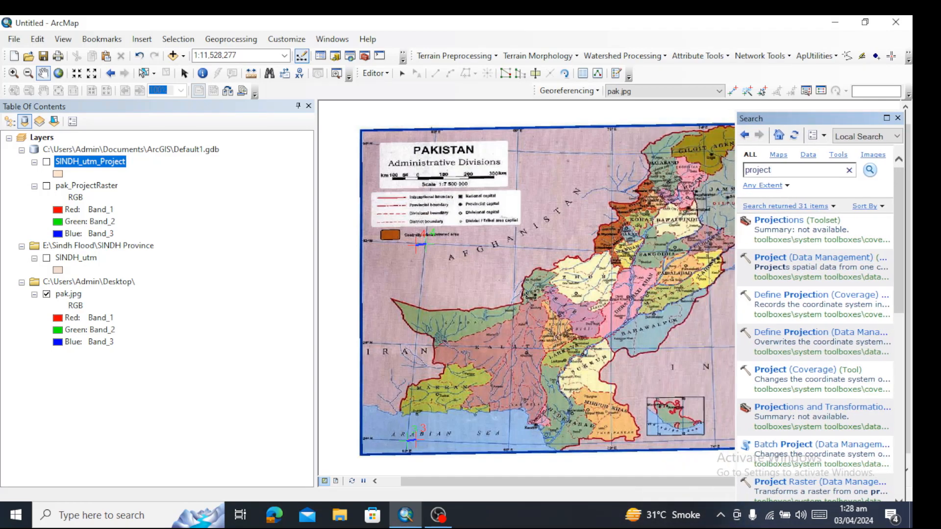